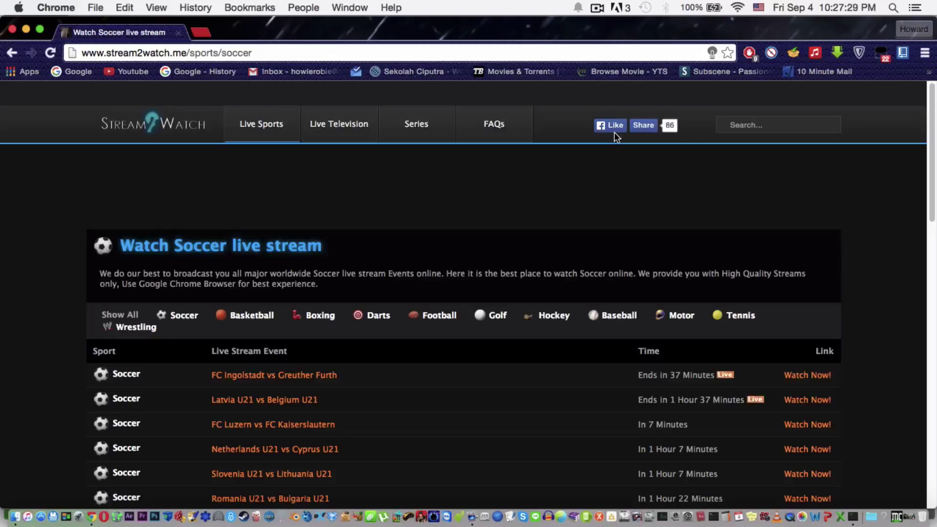
# Scroll up and down through the stream2watch.me soccer match listings in Chrome
pyautogui.scroll(-5, 634, 215)
pyautogui.scroll(5, 635, 220)
pyautogui.scroll(-10, 690, 255)
pyautogui.scroll(10, 689, 255)
pyautogui.scroll(-5, 691, 254)
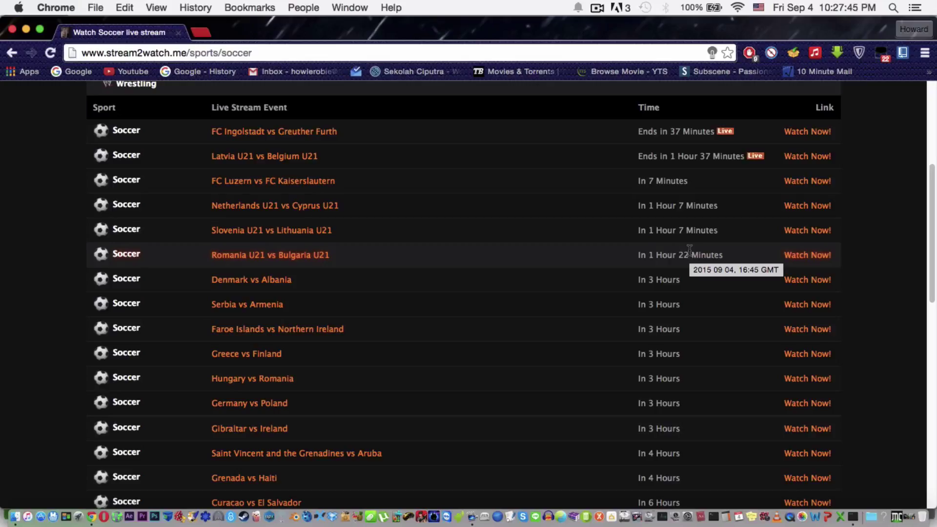
pyautogui.scroll(5, 689, 250)
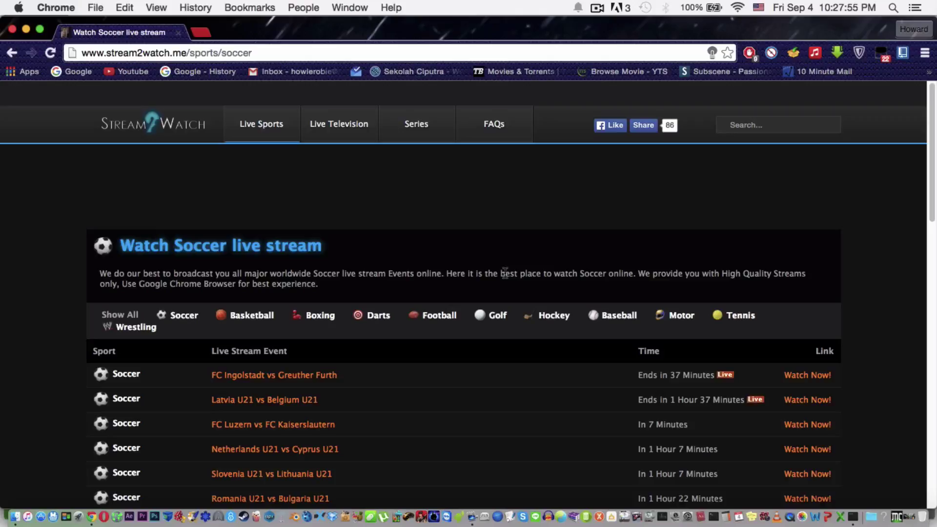
# Launch QuickTime Player through a Spotlight search for 'quick' and dismiss its Open dialog
pyautogui.press('super+space')
pyautogui.write('quick')
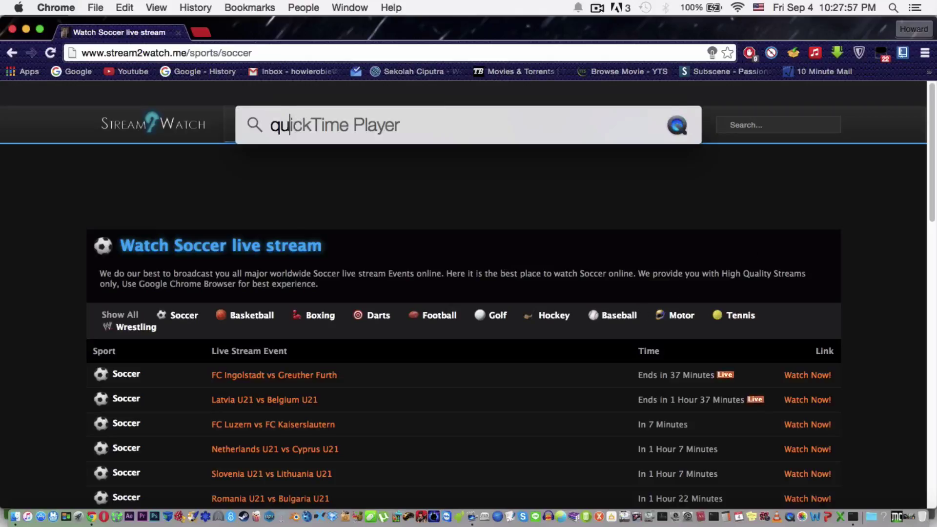
pyautogui.press('Return')
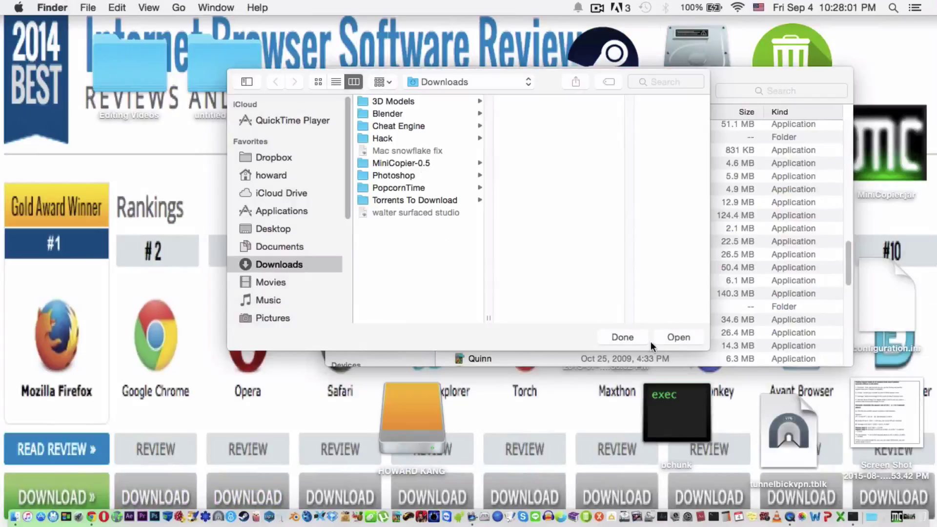
pyautogui.click(631, 341)
# Show the Applications folder in Finder and scroll to QuickTime Player
pyautogui.click(418, 191)
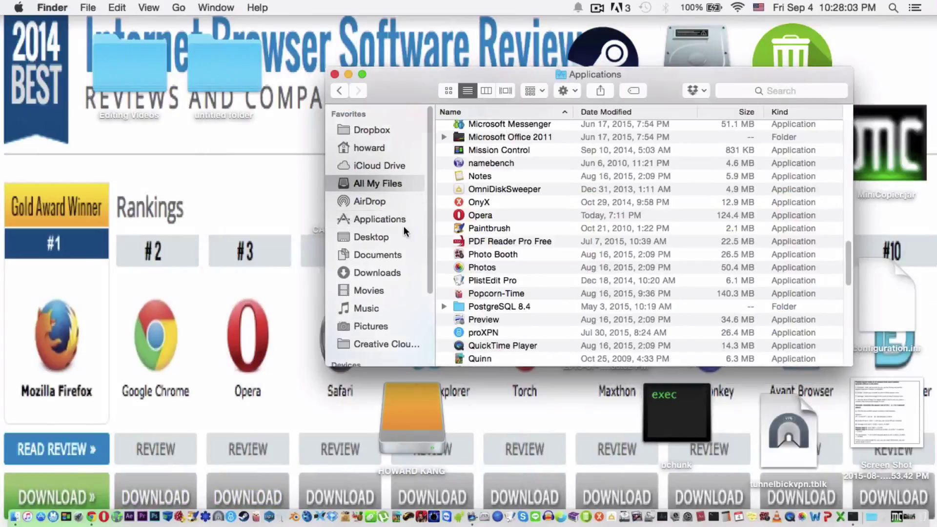
pyautogui.click(409, 222)
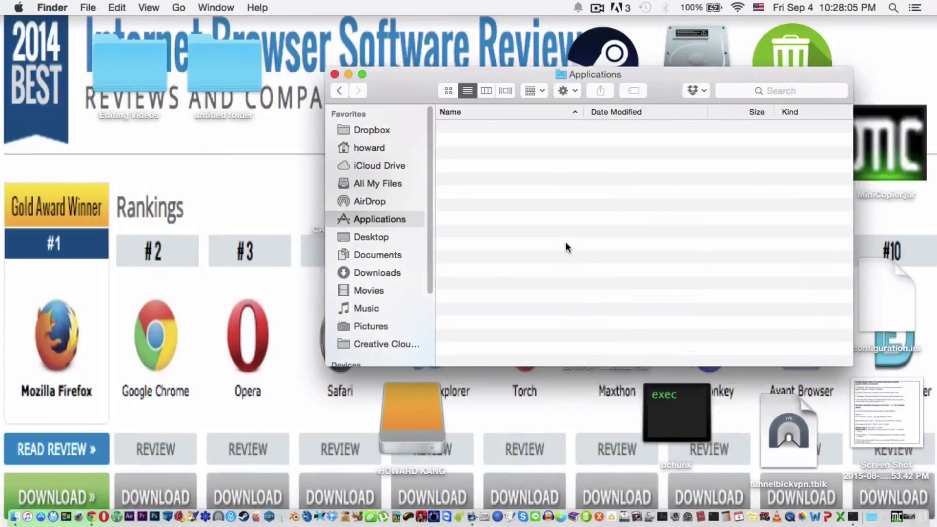
pyautogui.scroll(-10, 566, 246)
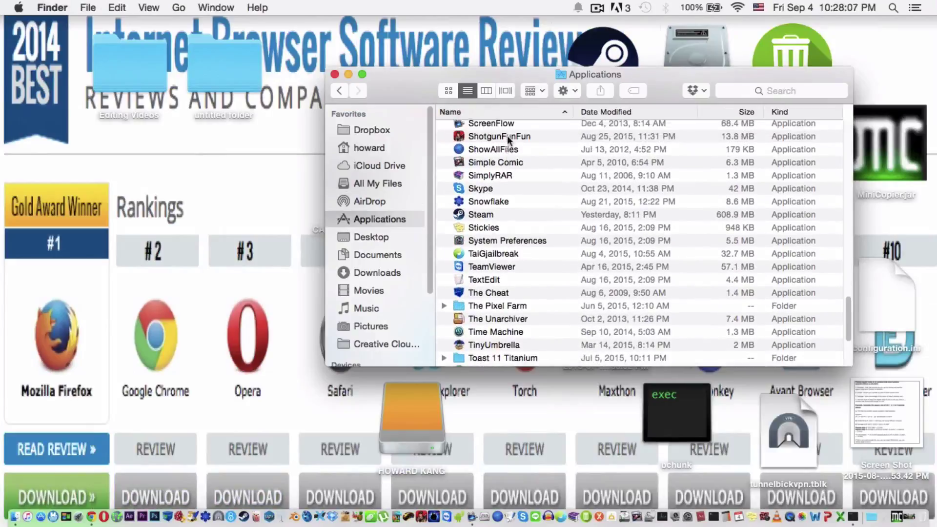
pyautogui.scroll(3, 507, 134)
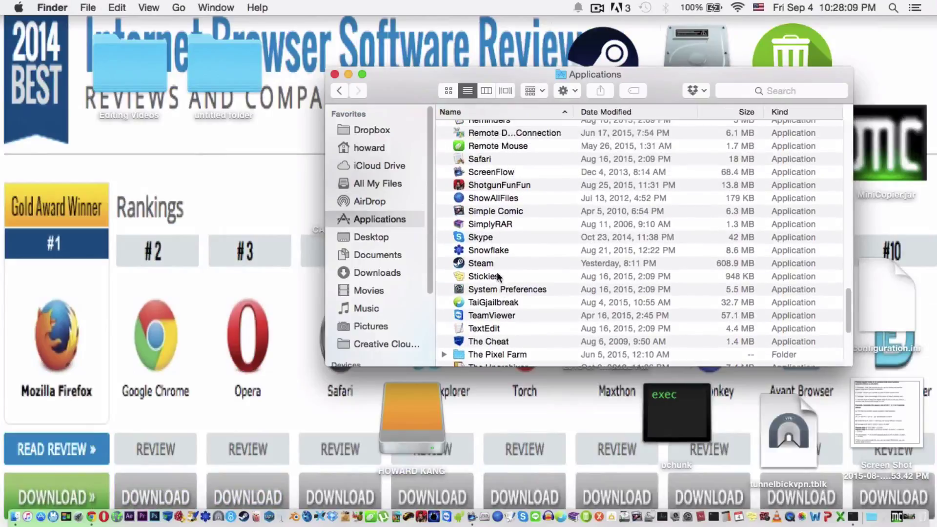
pyautogui.scroll(2, 499, 273)
pyautogui.scroll(3, 525, 195)
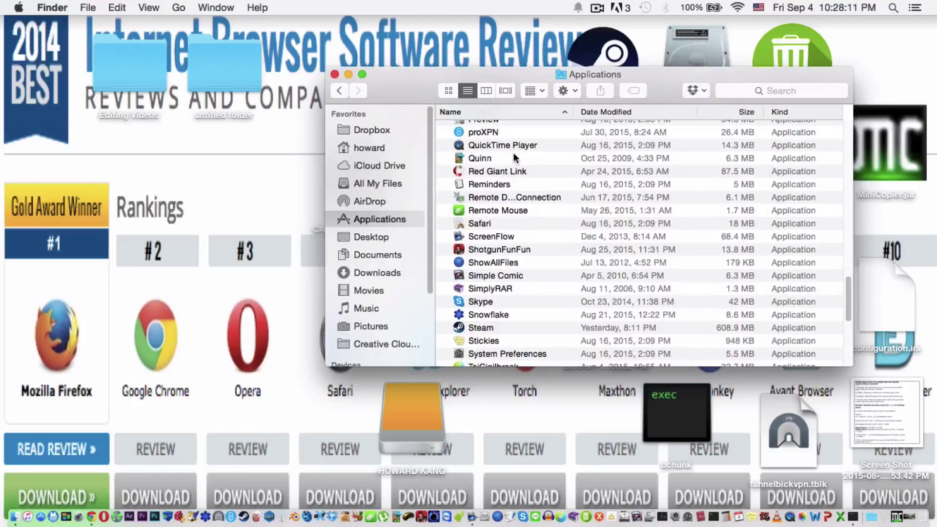
pyautogui.click(508, 138)
pyautogui.press('super+BackSpace')
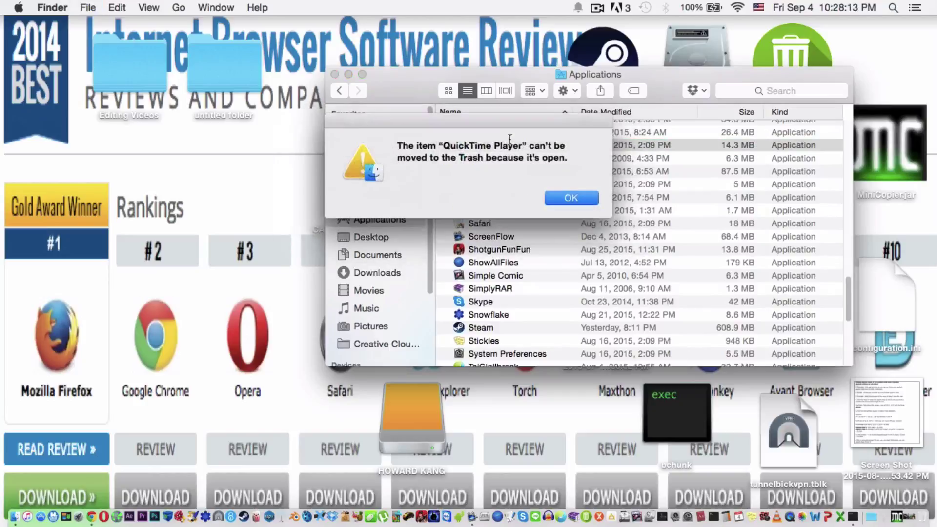
pyautogui.press('Return')
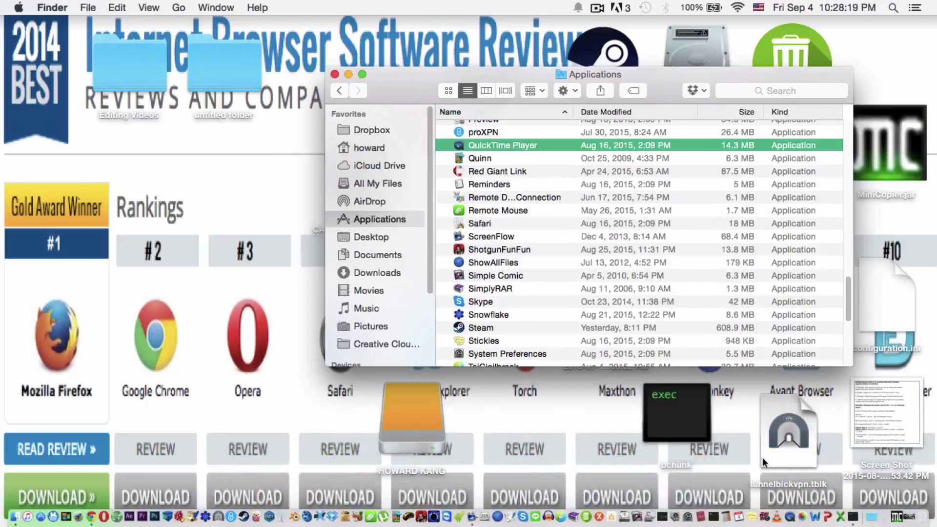
pyautogui.click(789, 520)
pyautogui.click(519, 145)
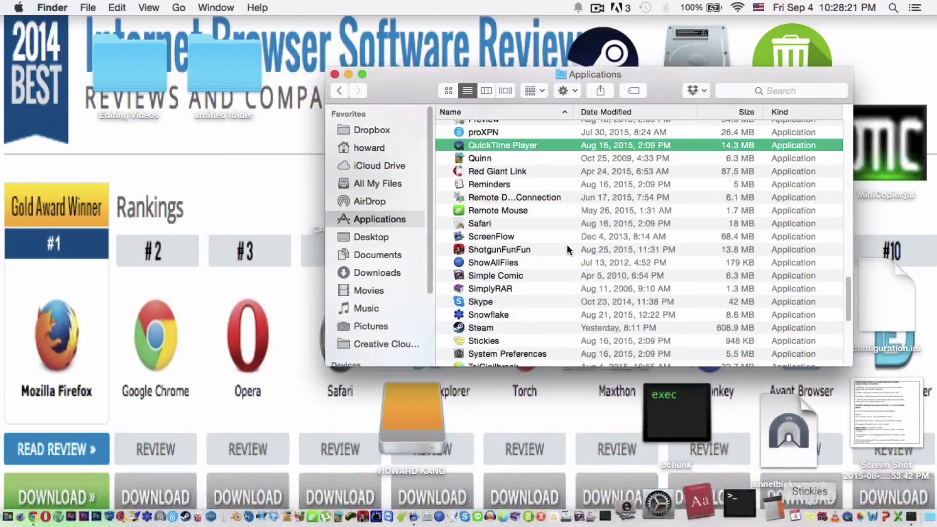
pyautogui.press('super+BackSpace')
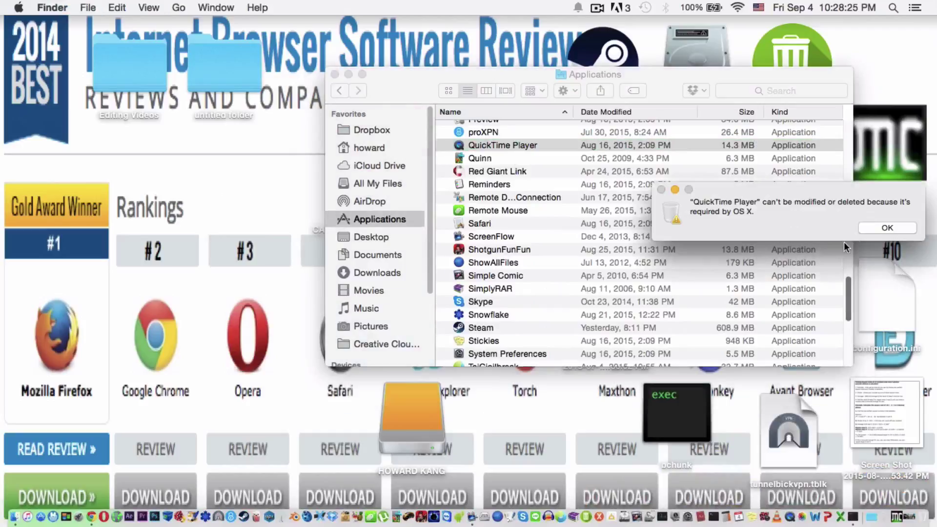
pyautogui.click(871, 226)
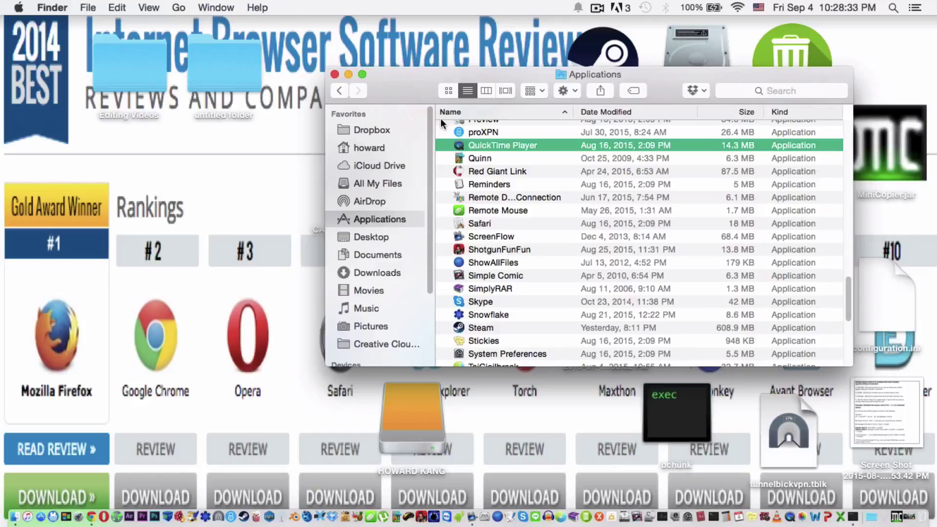
pyautogui.press('super+BackSpace')
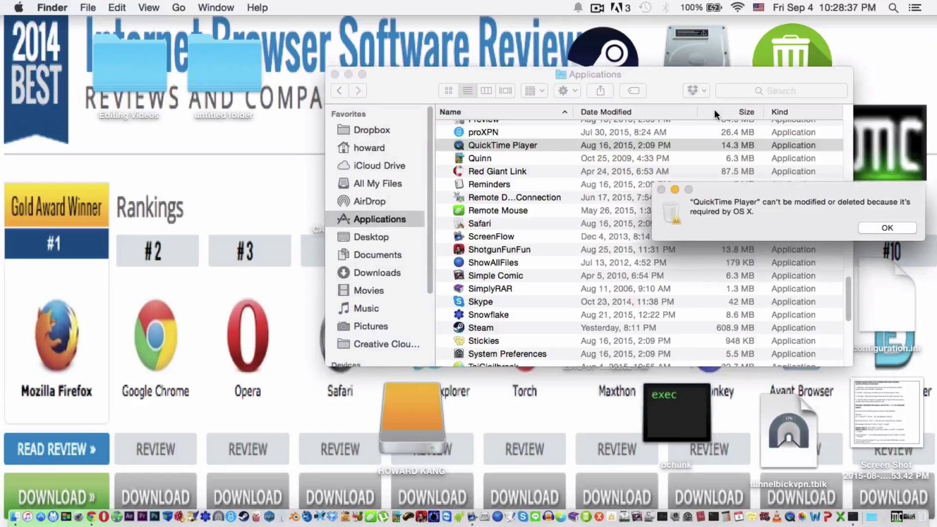
pyautogui.click(895, 227)
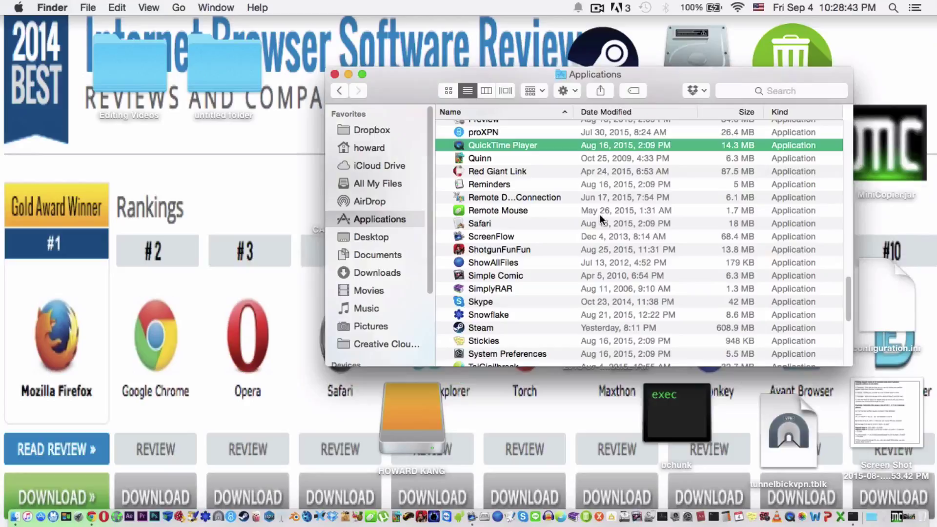
# Launch QuickTime Player from Applications, dismiss its Open dialog, and choose File > New Screen Recording
pyautogui.scroll(3, 577, 195)
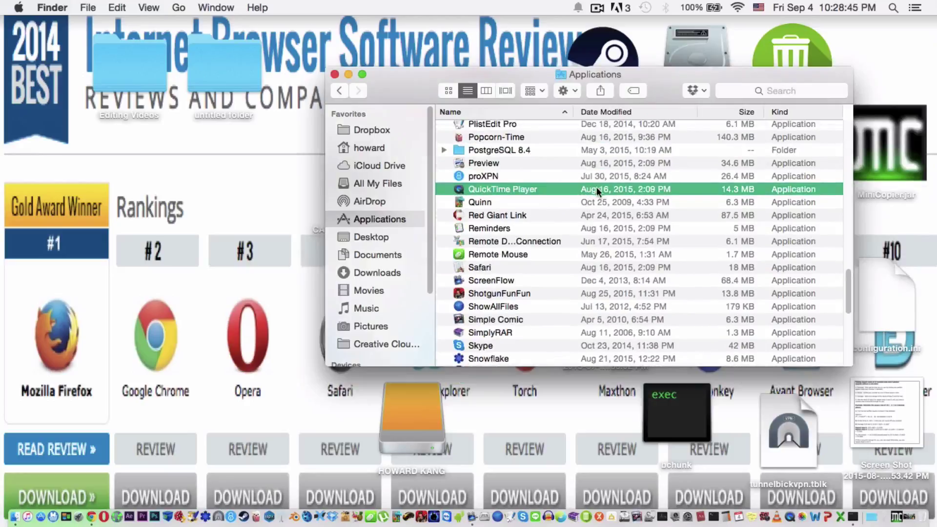
pyautogui.doubleClick(599, 186)
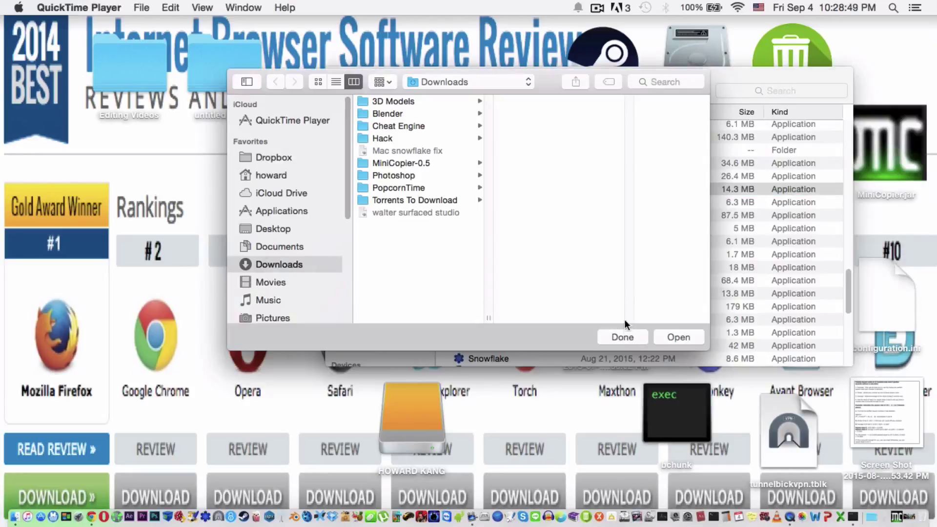
pyautogui.click(626, 336)
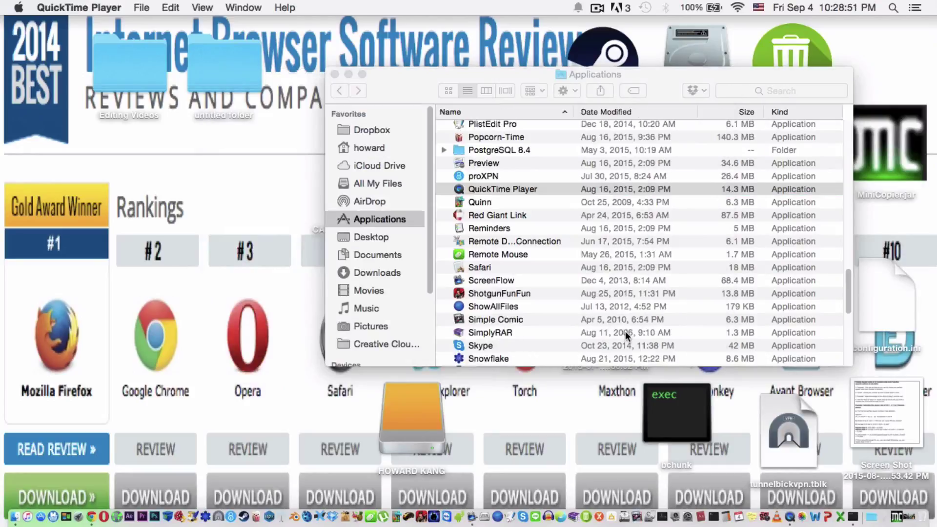
pyautogui.click(144, 6)
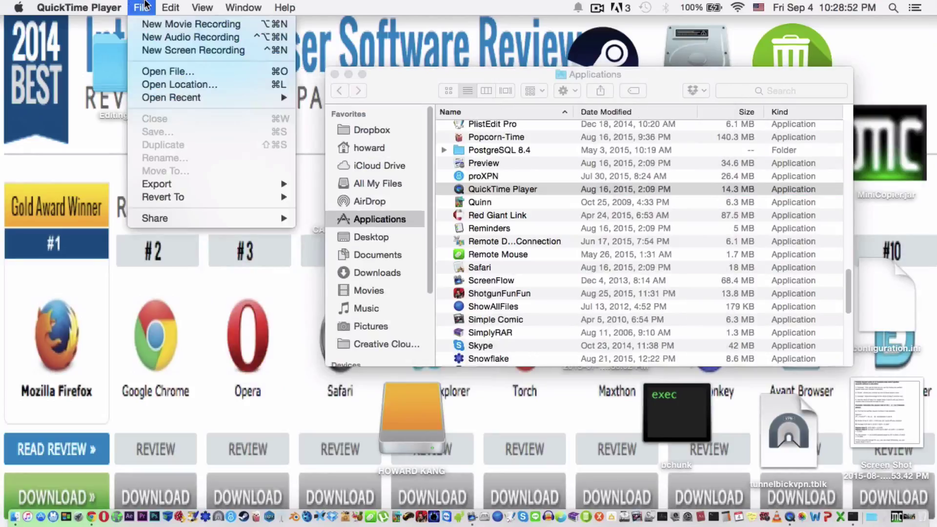
pyautogui.click(169, 50)
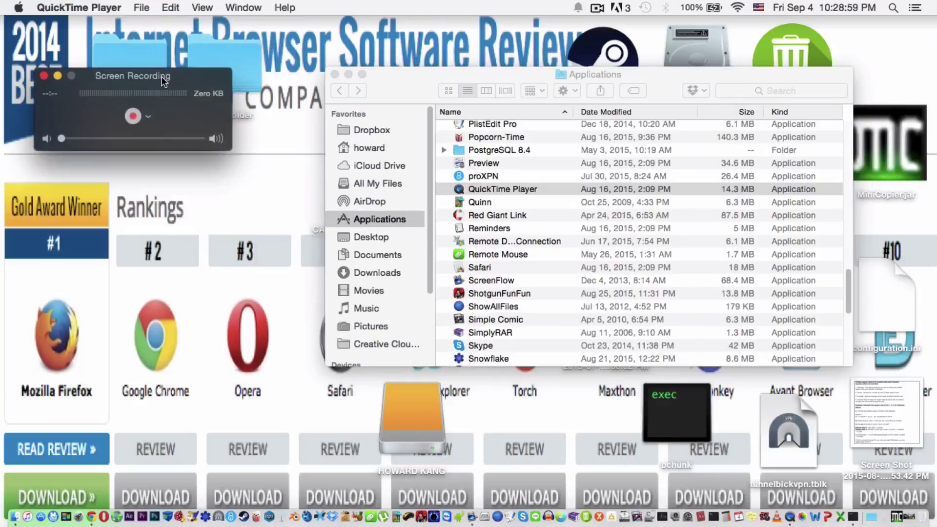
# Move the recording panel and turn on Show Mouse Clicks in its options menu
pyautogui.moveTo(163, 81)
pyautogui.mouseDown()
pyautogui.moveTo(267, 118)
pyautogui.moveTo(292, 137)
pyautogui.mouseUp()
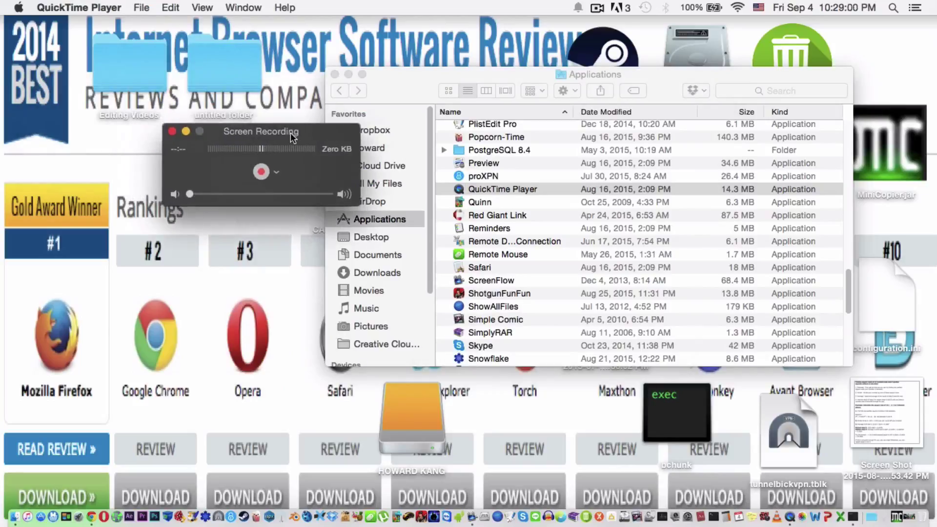
pyautogui.click(277, 172)
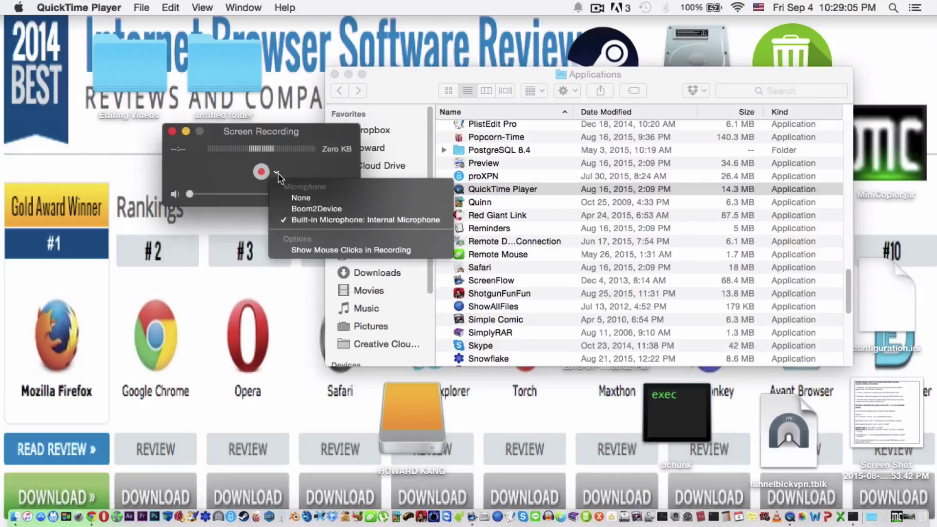
pyautogui.click(278, 176)
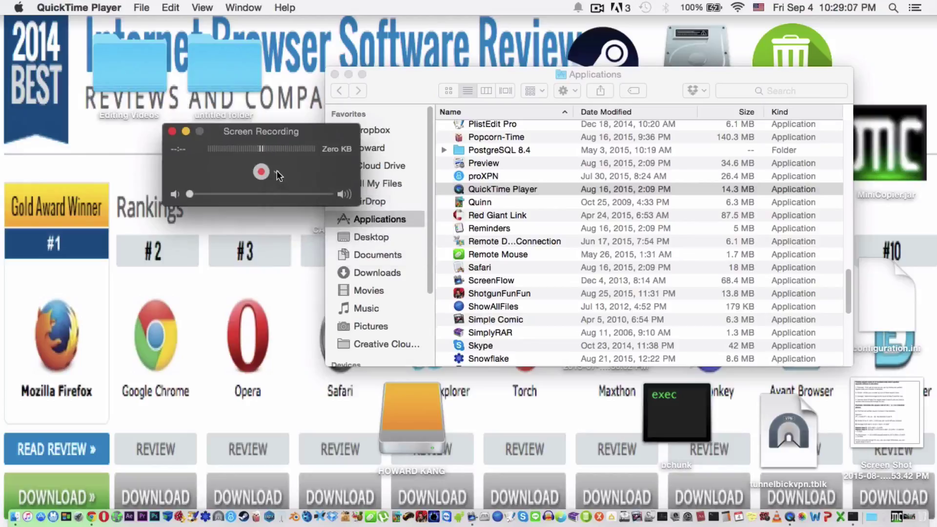
pyautogui.click(277, 174)
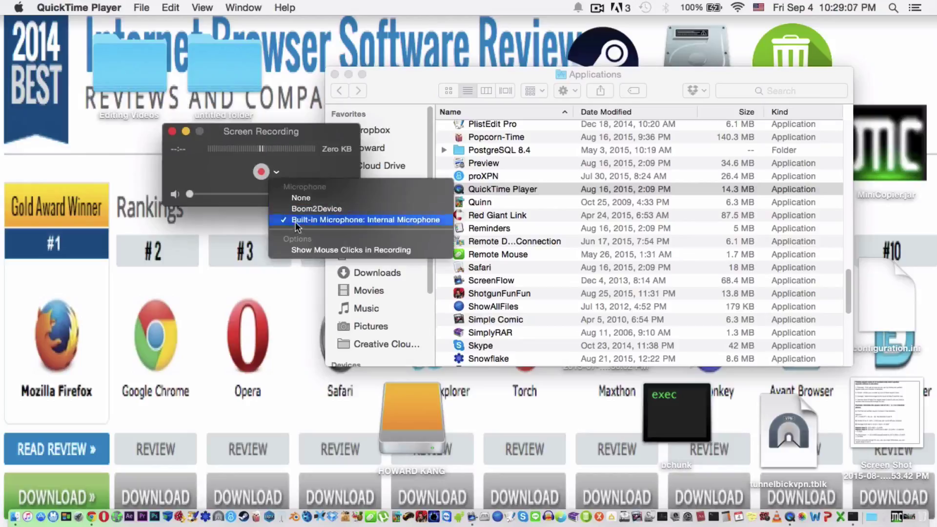
pyautogui.click(318, 250)
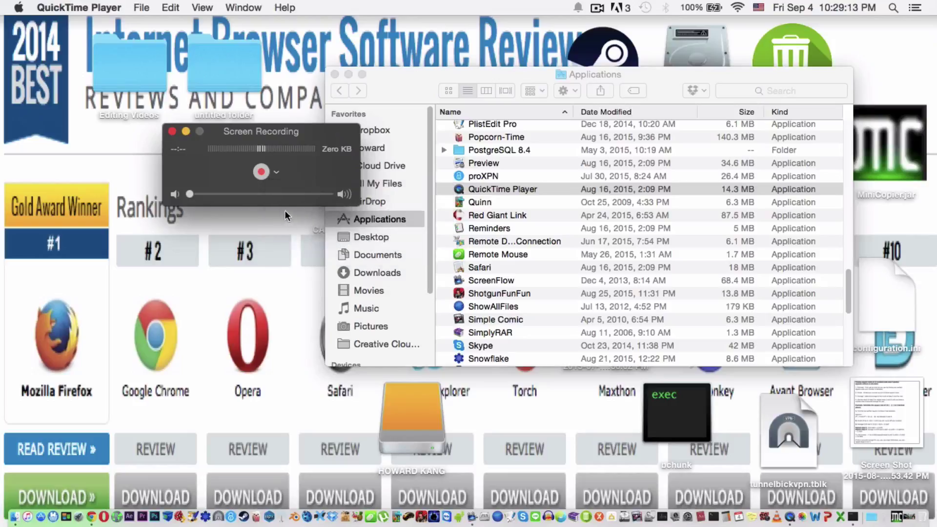
# Recheck the mouse-click option, then arm the recording with the record button
pyautogui.click(277, 172)
pyautogui.click(279, 172)
pyautogui.click(279, 174)
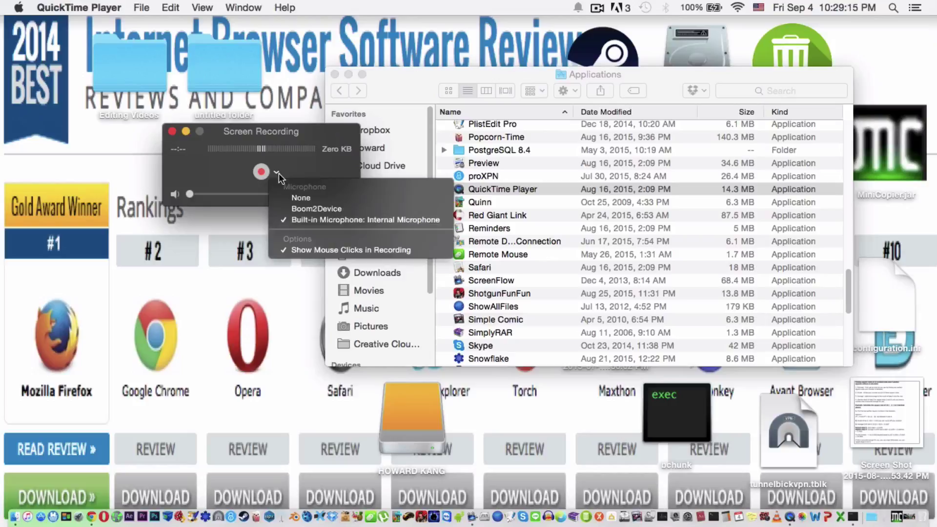
pyautogui.click(298, 250)
pyautogui.click(276, 172)
pyautogui.click(276, 171)
pyautogui.click(262, 171)
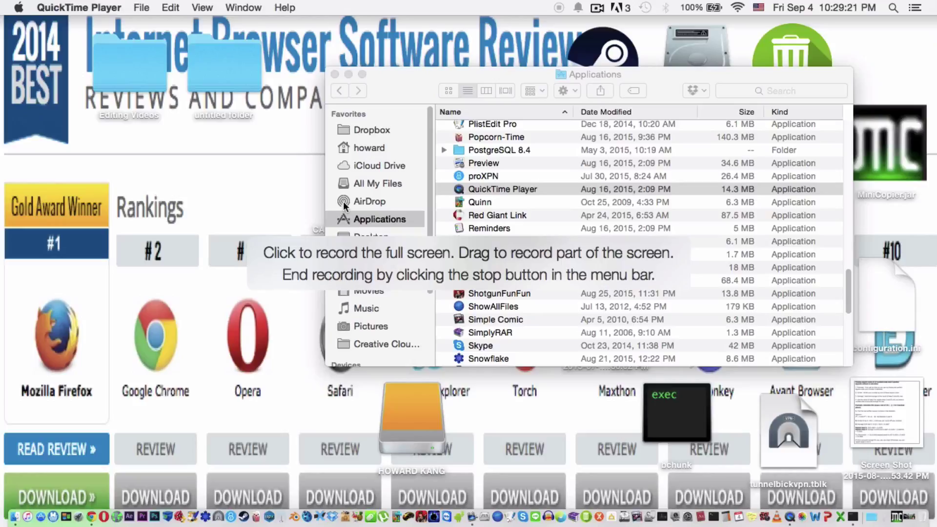
# Cancel the dragged partial-screen area and record the entire screen instead
pyautogui.moveTo(312, 59); pyautogui.dragTo(917, 360)
pyautogui.press('Escape')
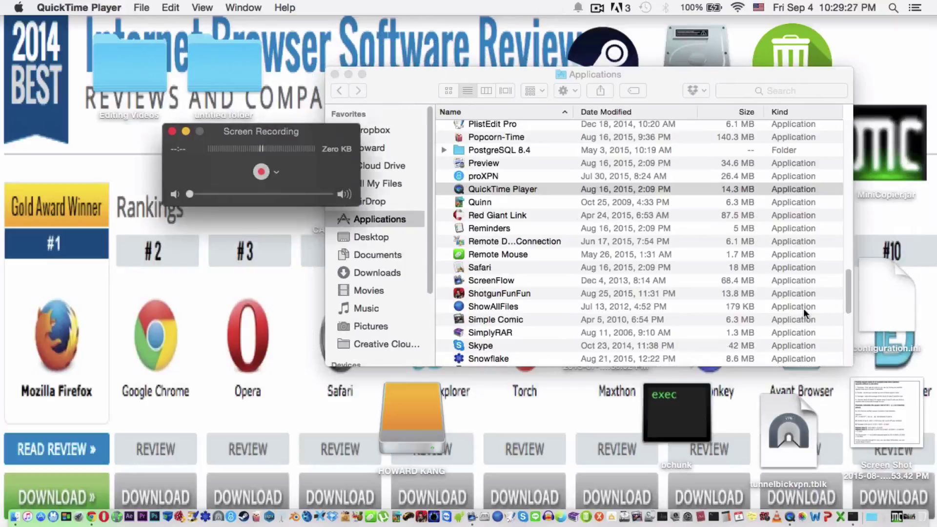
pyautogui.click(261, 171)
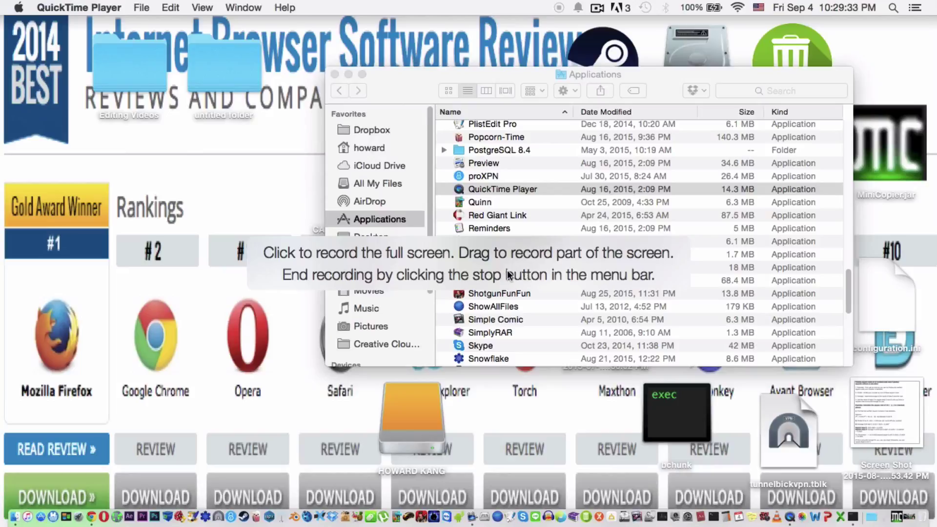
pyautogui.click(508, 276)
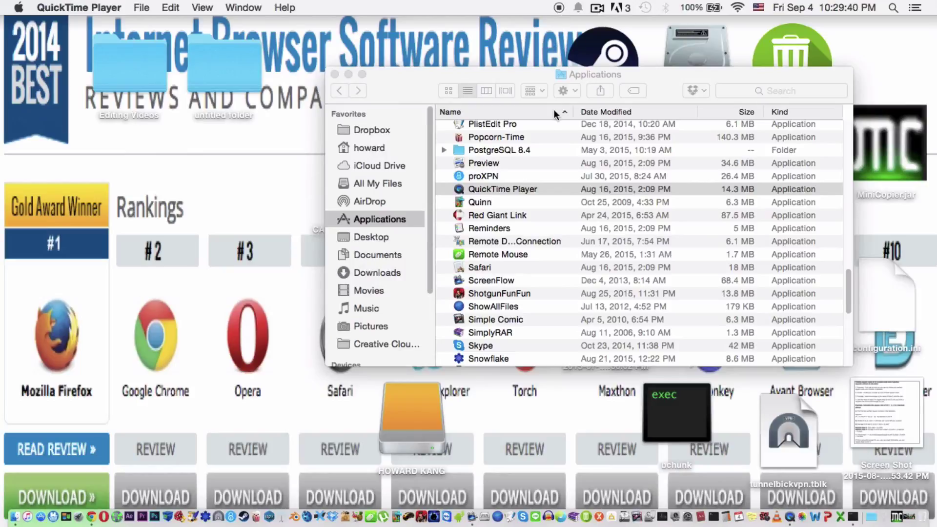
# Stop recording, play the roughly 8-second Untitled movie, and pause it near the end
pyautogui.click(559, 8)
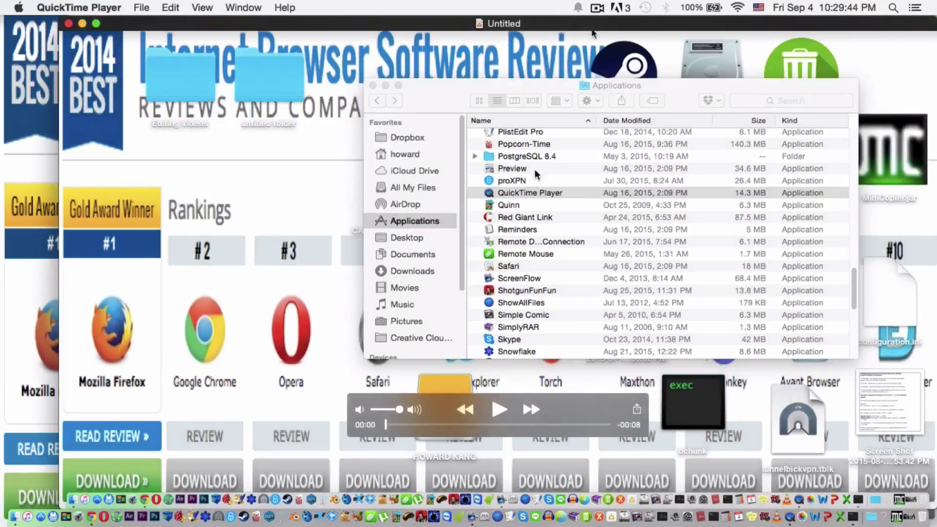
pyautogui.press('space')
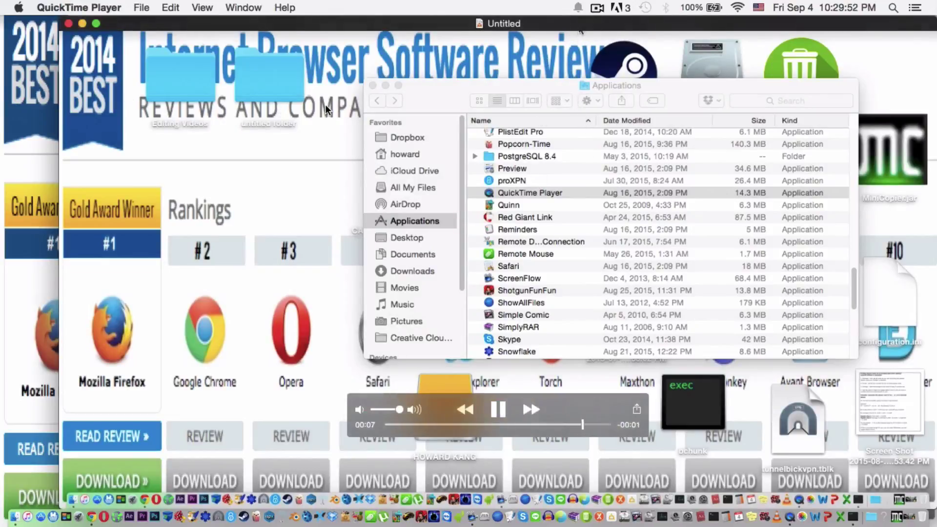
pyautogui.press('space')
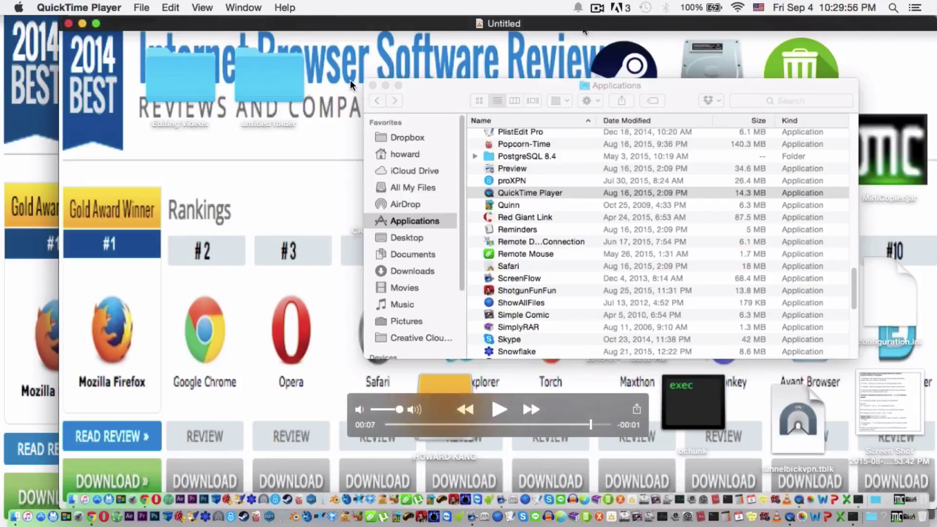
# Save the recording as the movie 'roadtrip' in the Downloads folder
pyautogui.click(148, 7)
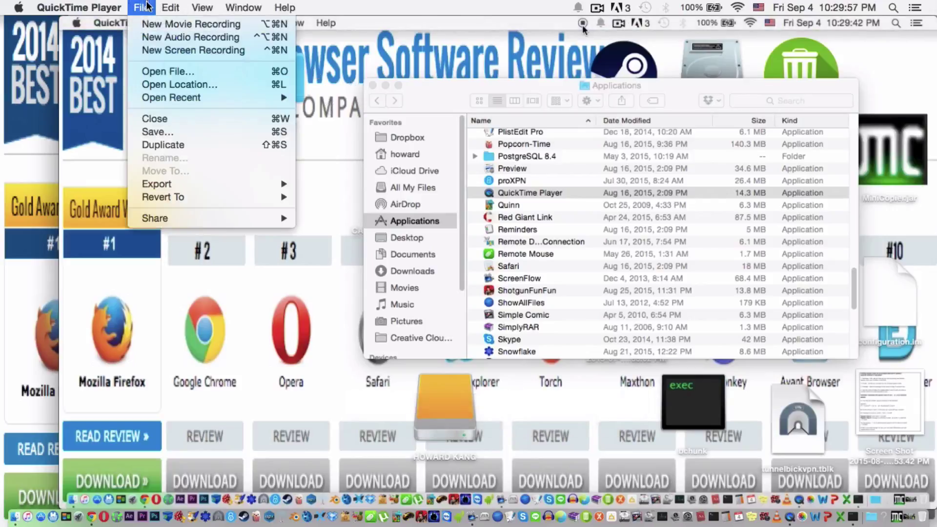
pyautogui.click(169, 131)
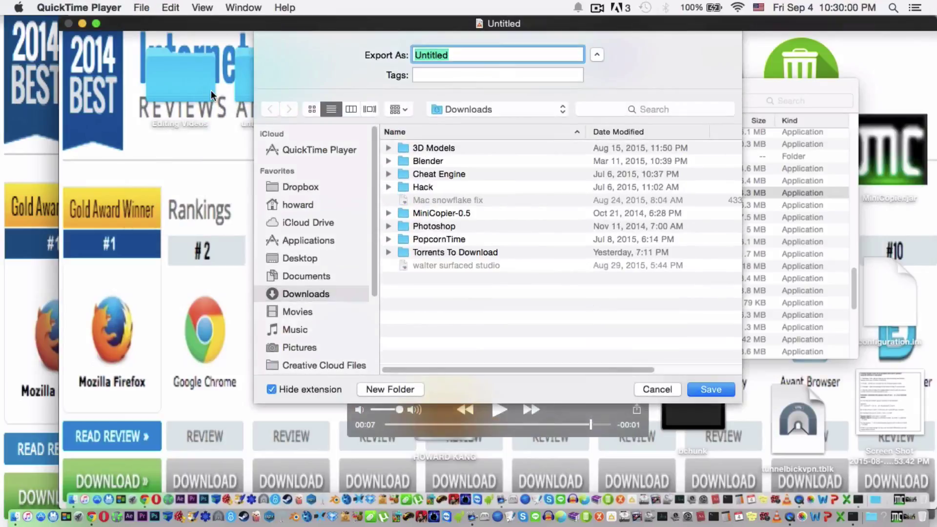
pyautogui.write('roadtrip')
pyautogui.press('Return')
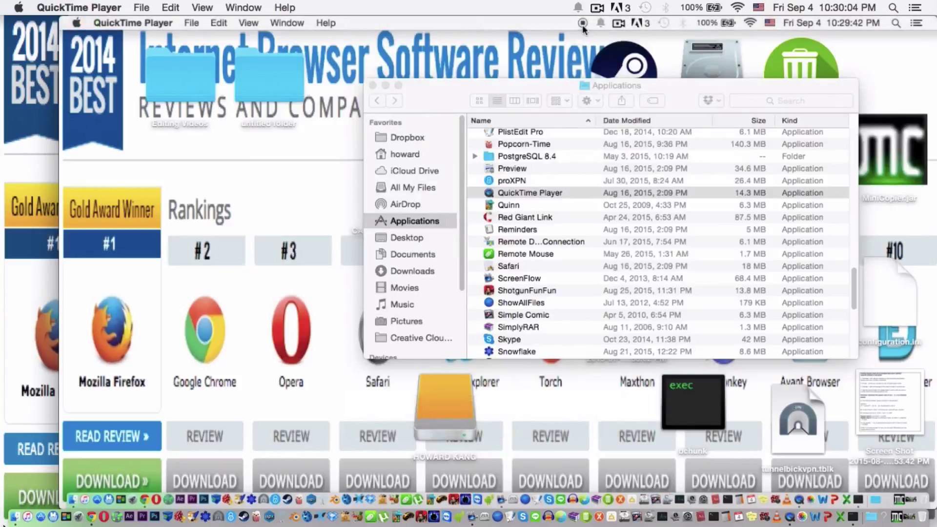
# Preview the nvdkvdv movie from Finder's Downloads folder, close it, and move it to Trash
pyautogui.click(14, 521)
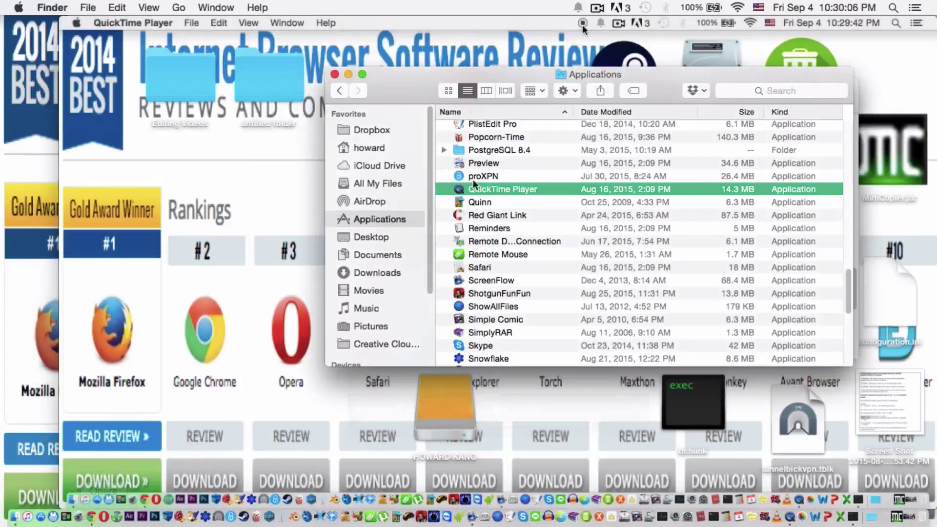
pyautogui.click(373, 278)
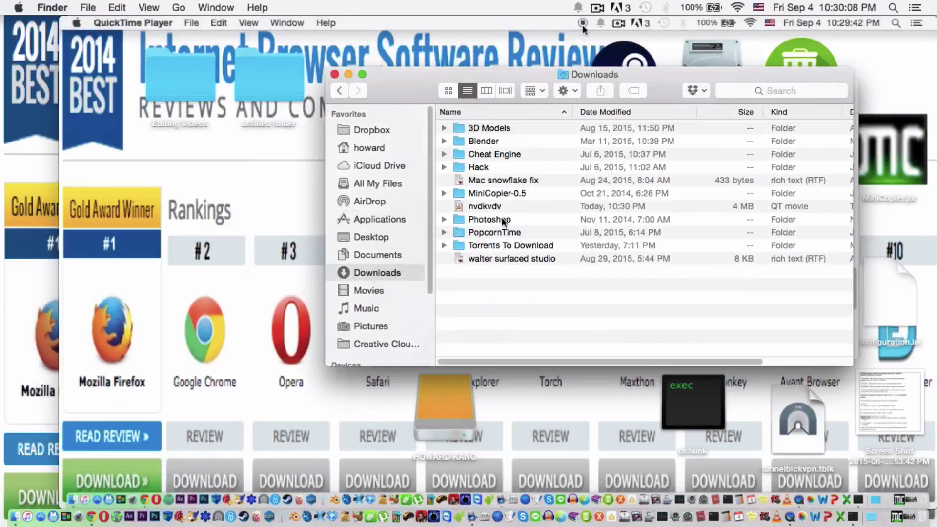
pyautogui.click(507, 258)
pyautogui.doubleClick(502, 207)
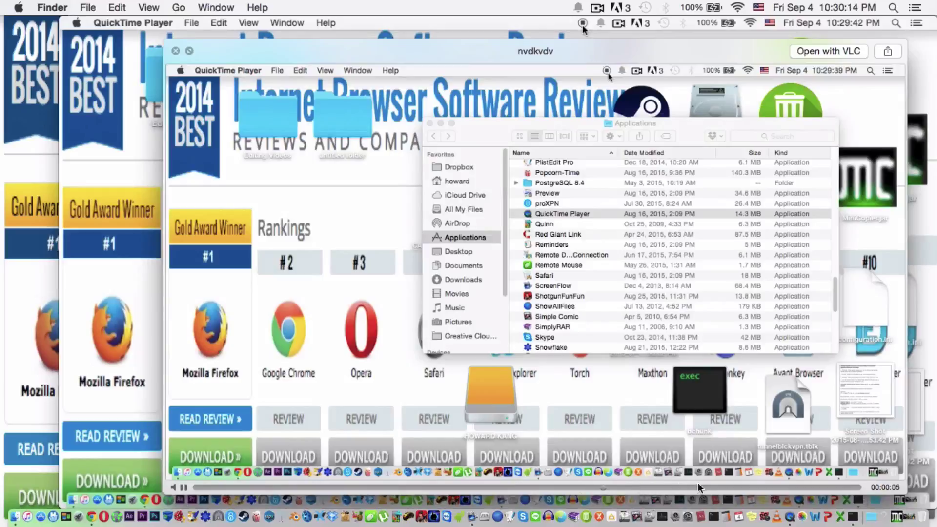
pyautogui.press('super+w')
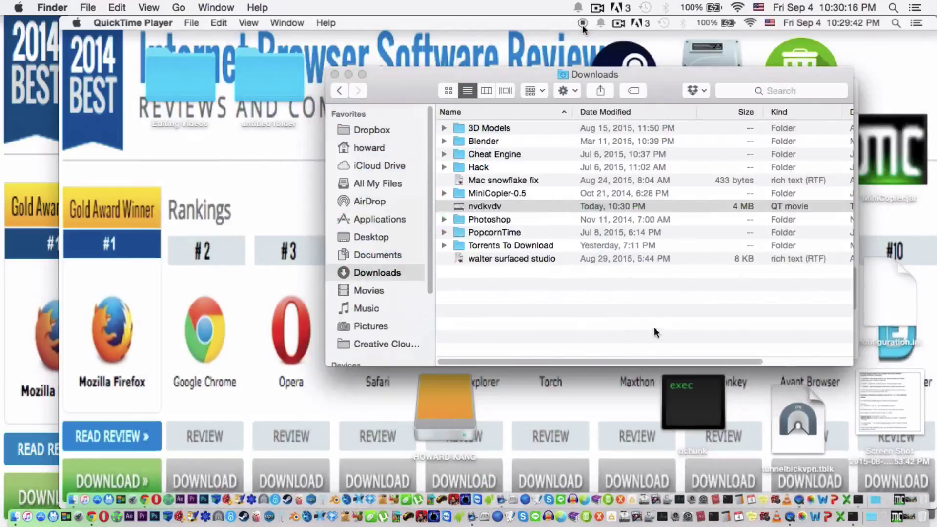
pyautogui.press('super+BackSpace')
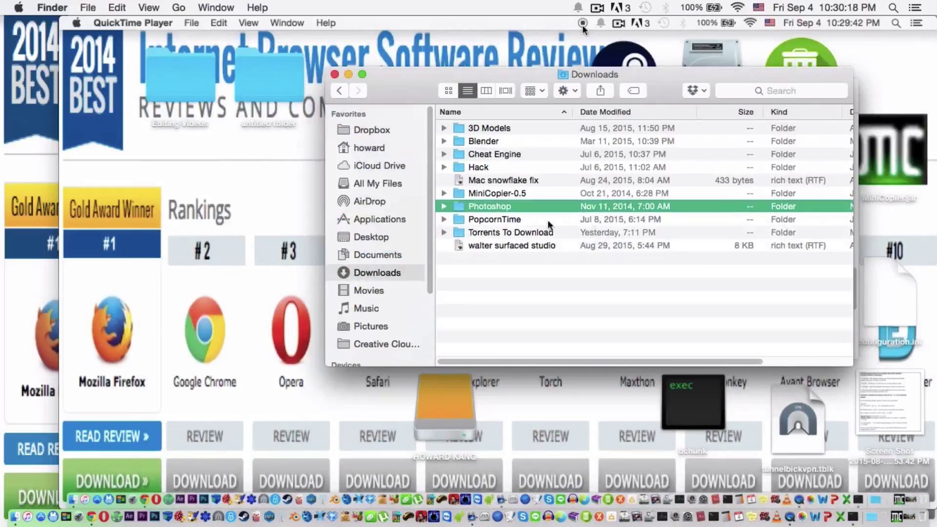
# Start a new screen recording in QuickTime with Show Mouse Clicks enabled
pyautogui.click(285, 210)
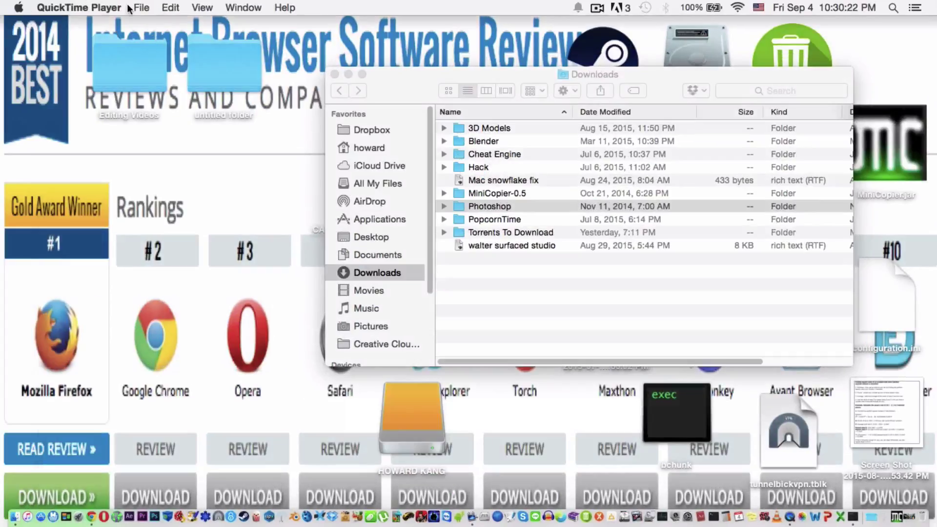
pyautogui.click(139, 7)
pyautogui.click(176, 50)
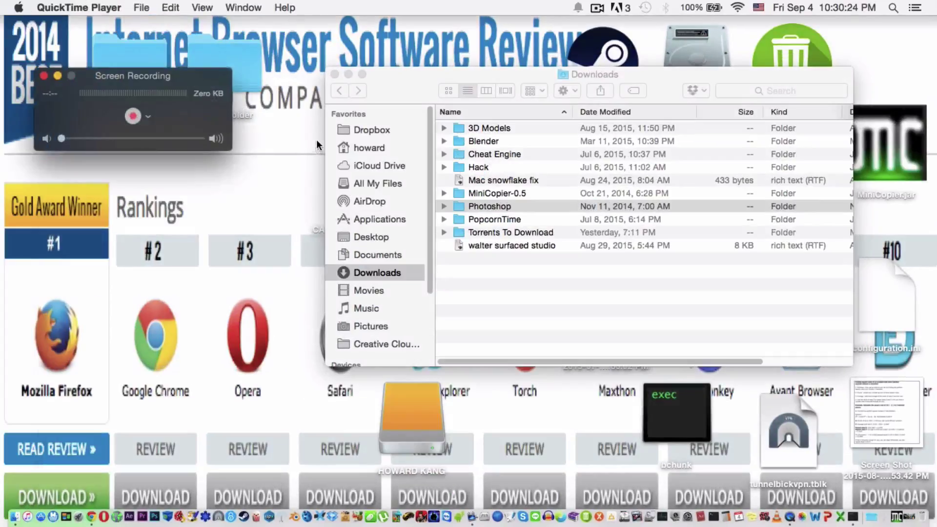
pyautogui.click(151, 116)
pyautogui.click(196, 198)
# Record the full screen while clicking the desktop and the Downloads list
pyautogui.click(134, 117)
pyautogui.click(586, 201)
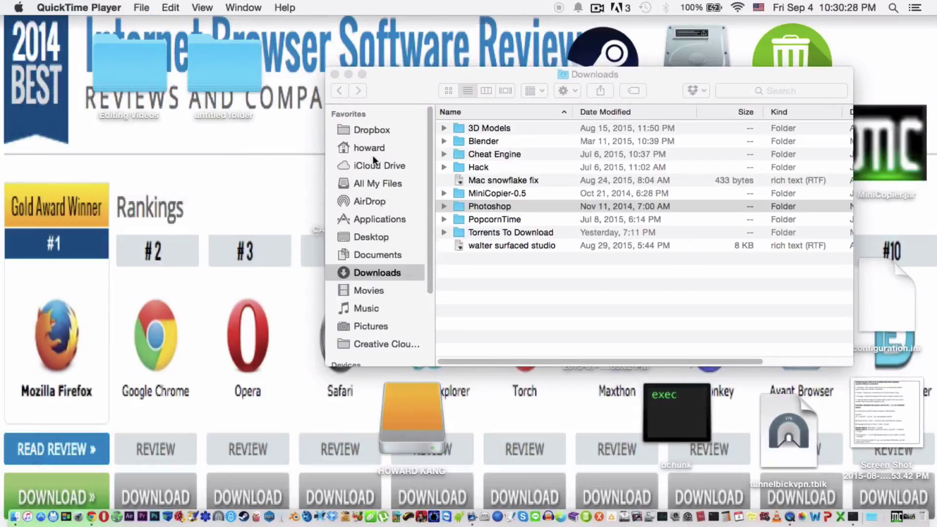
pyautogui.click(313, 174)
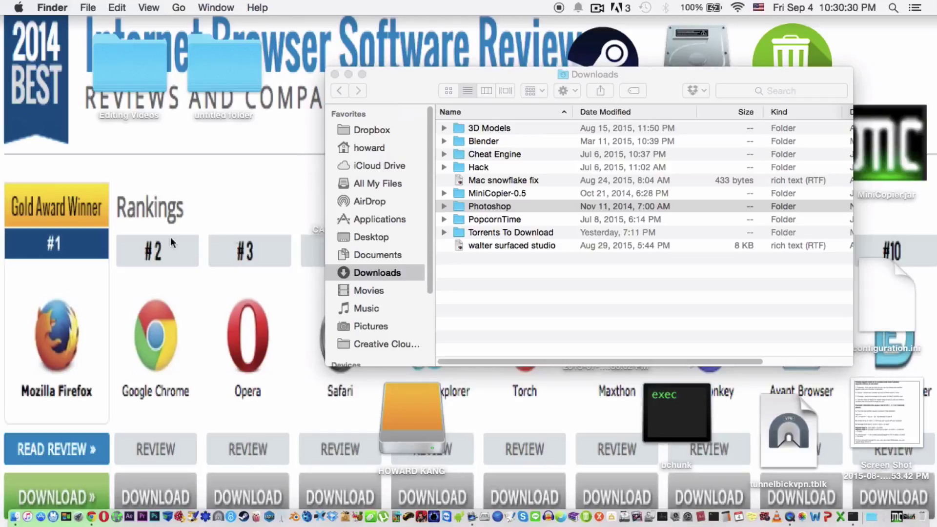
pyautogui.click(552, 211)
pyautogui.click(478, 298)
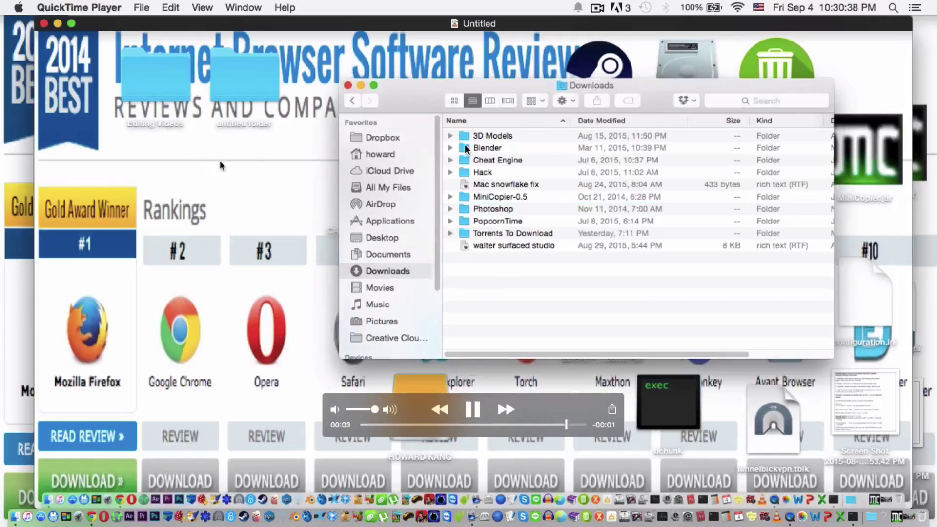
# Drag the playhead back to review the recorded mouse-click circles
pyautogui.moveTo(533, 422); pyautogui.dragTo(547, 418)
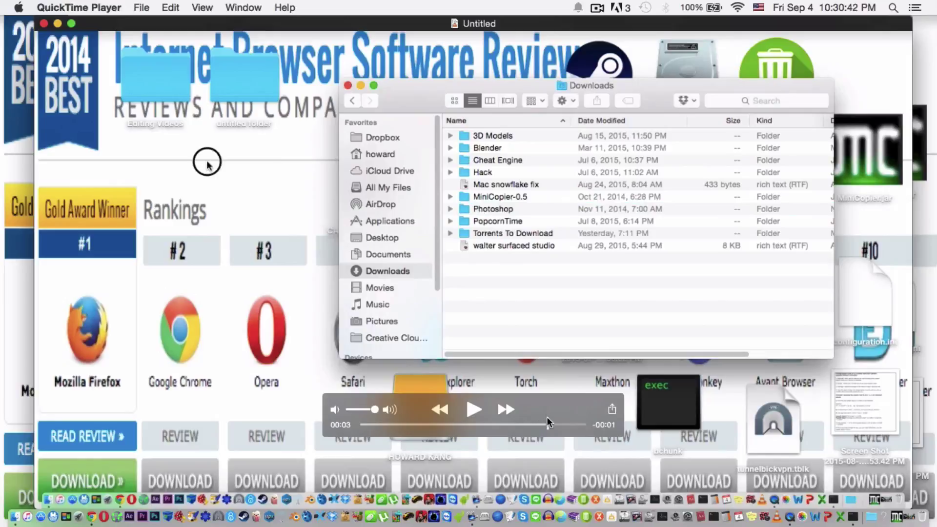